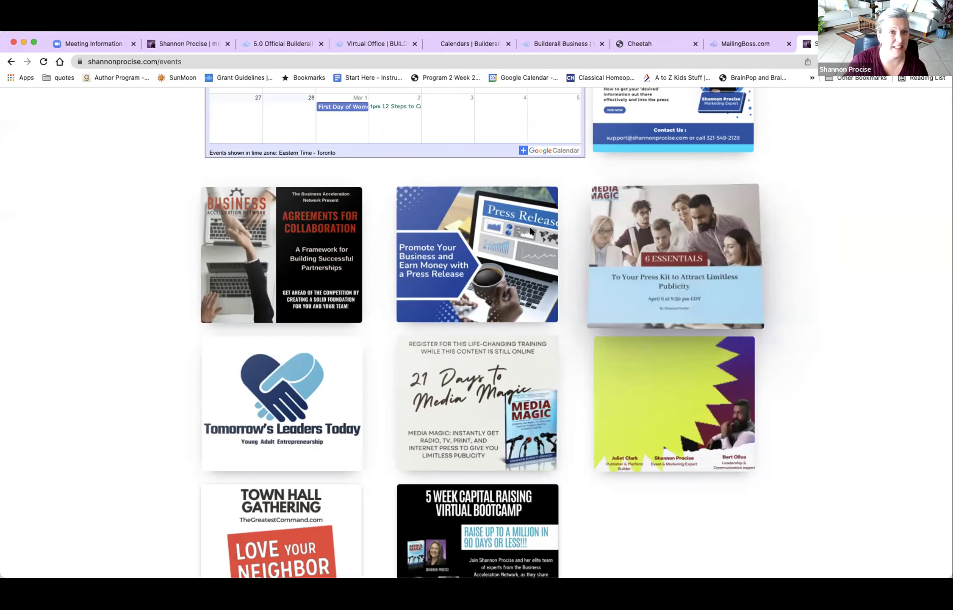
# Switch to the Builderall virtual office, search the tools for "ele" and open the eLearning tool.
pyautogui.scroll(3, 593, 178)
pyautogui.scroll(10, 592, 180)
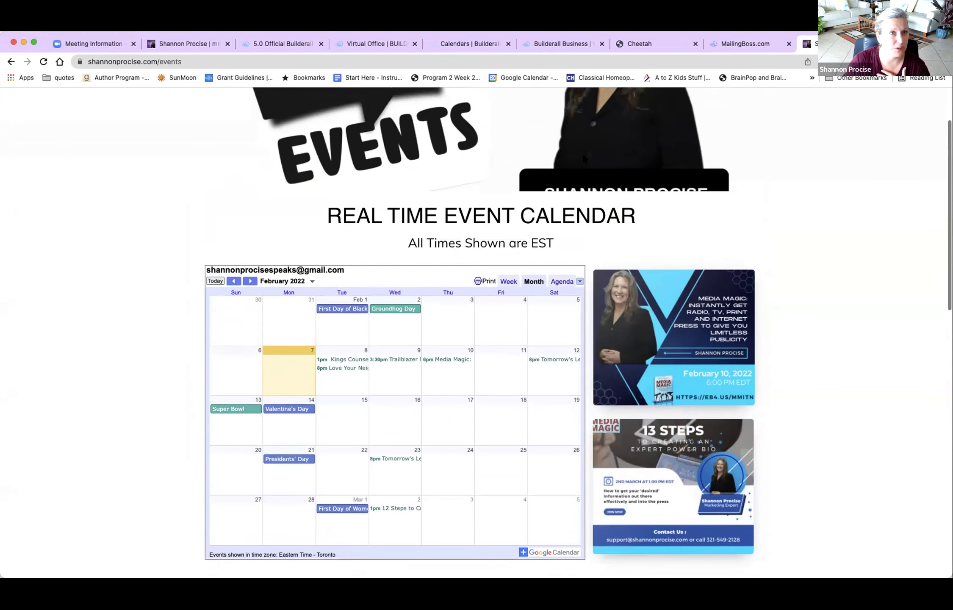
pyautogui.click(457, 42)
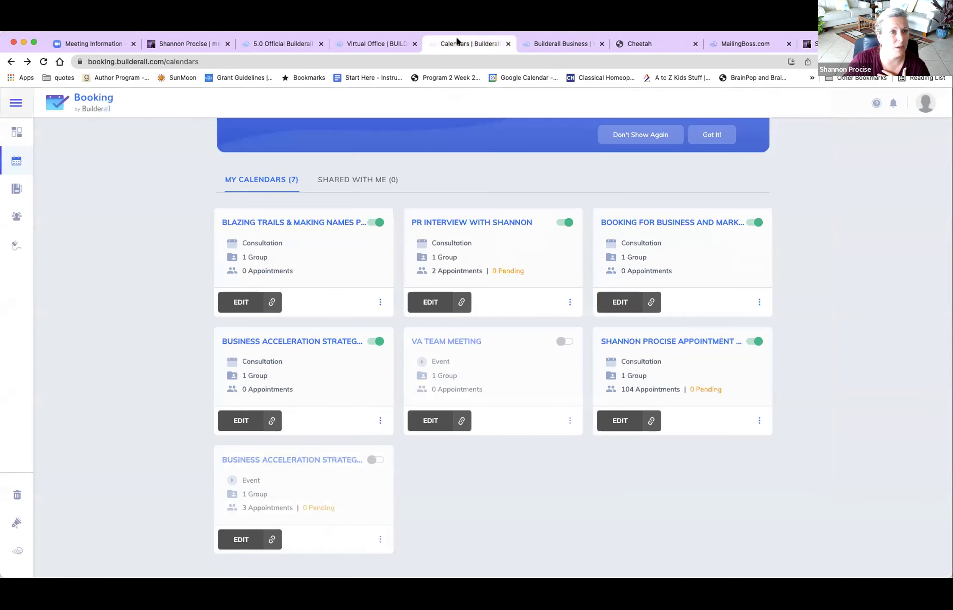
pyautogui.click(356, 43)
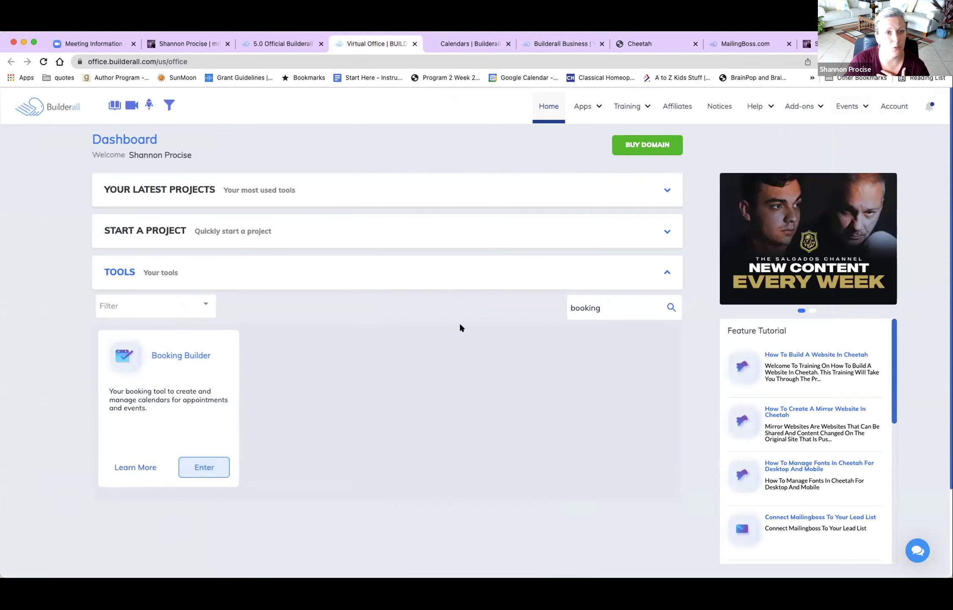
pyautogui.moveTo(609, 311); pyautogui.dragTo(564, 312)
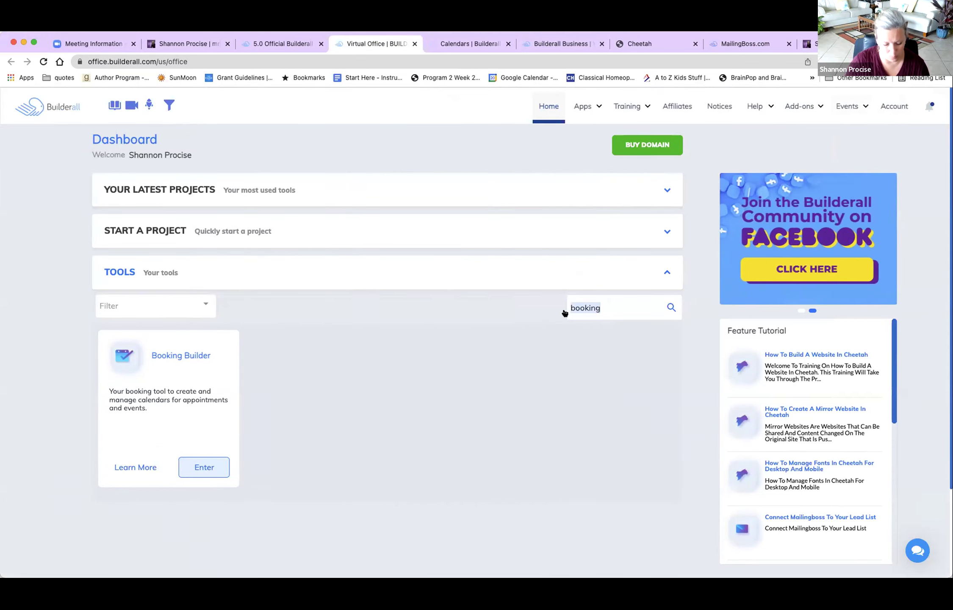
pyautogui.write('e')
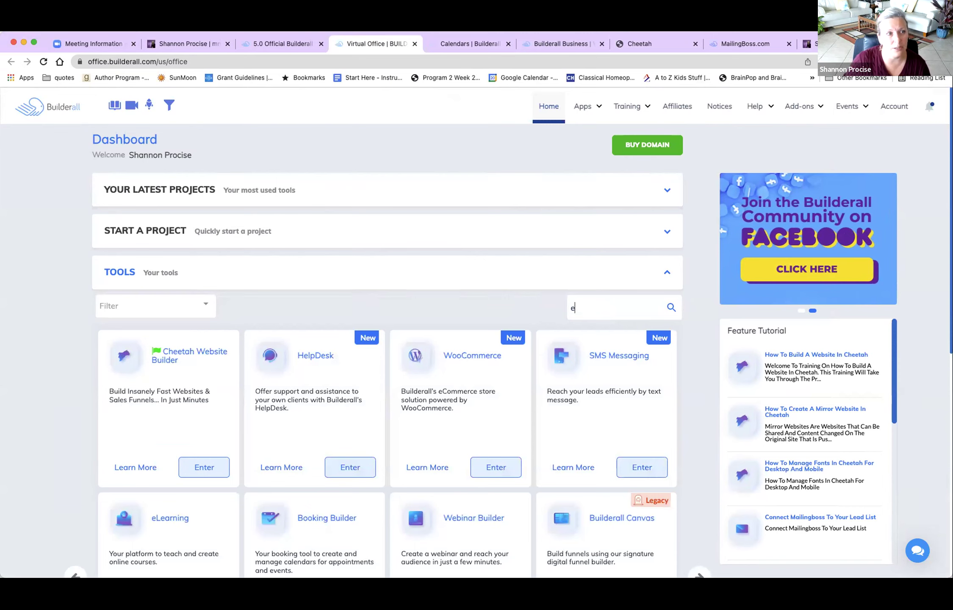
pyautogui.write('le')
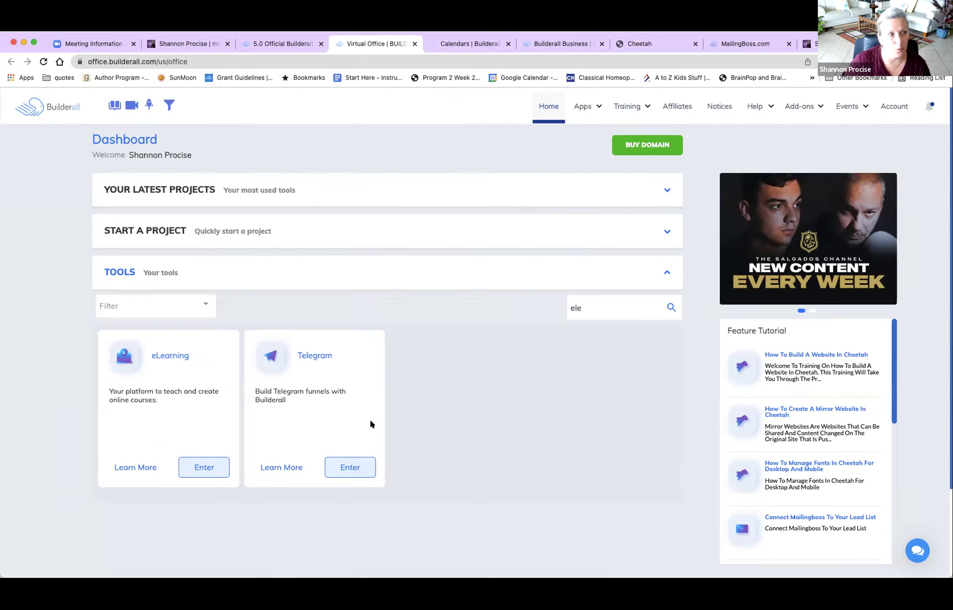
pyautogui.click(203, 466)
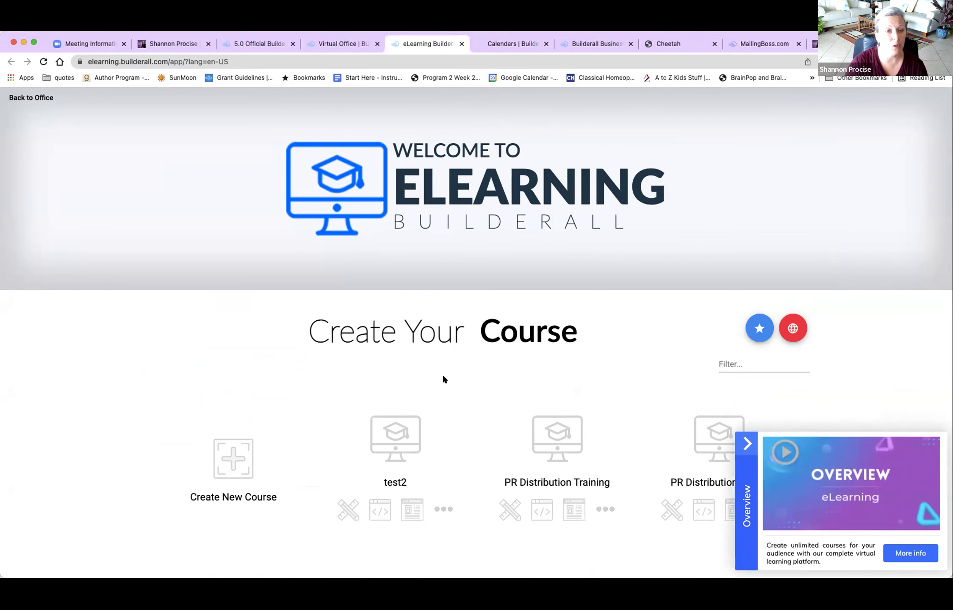
# Open the PR Distribution Training course for editing and launch its preview.
pyautogui.scroll(-2, 511, 507)
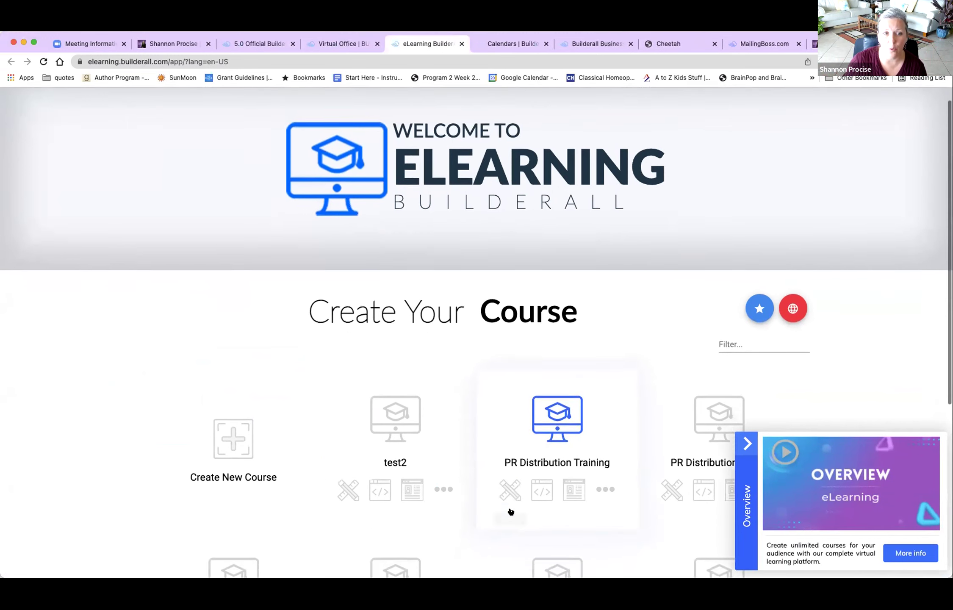
pyautogui.click(510, 469)
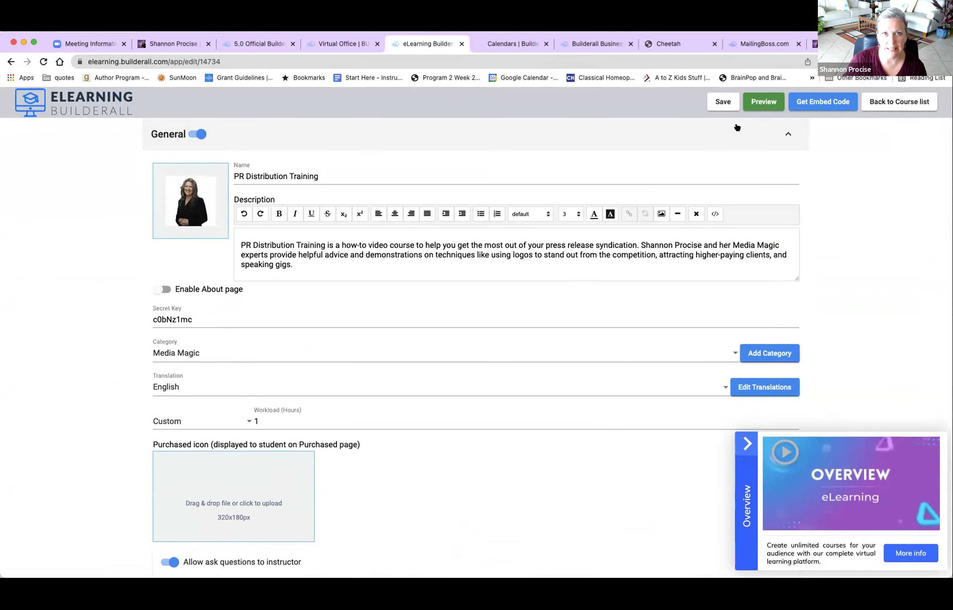
pyautogui.click(756, 109)
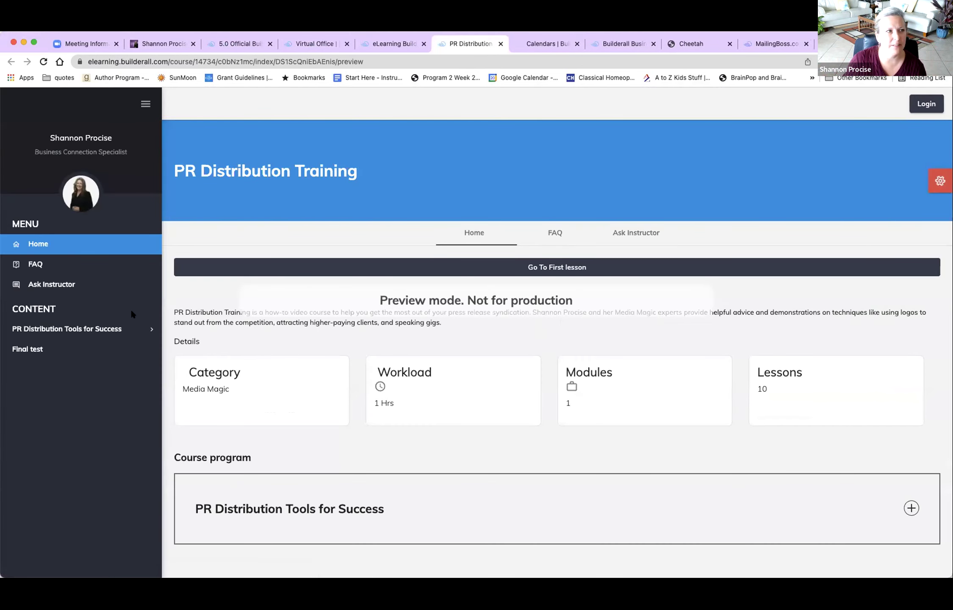
# Expand the PR Distribution Tools for Success module and look through lesson 3, What To Do With Your Press Release Report.
pyautogui.click(108, 333)
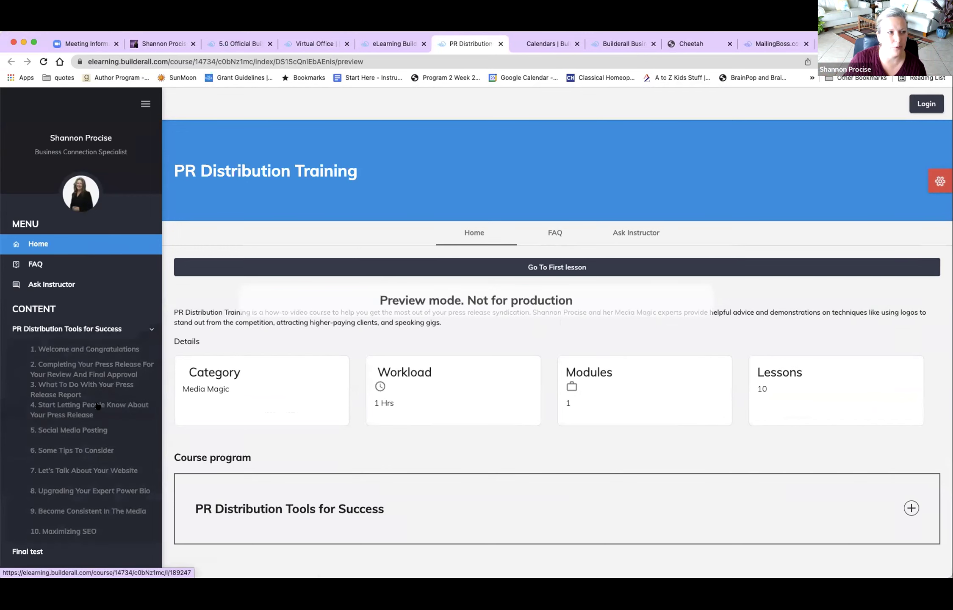
pyautogui.click(91, 388)
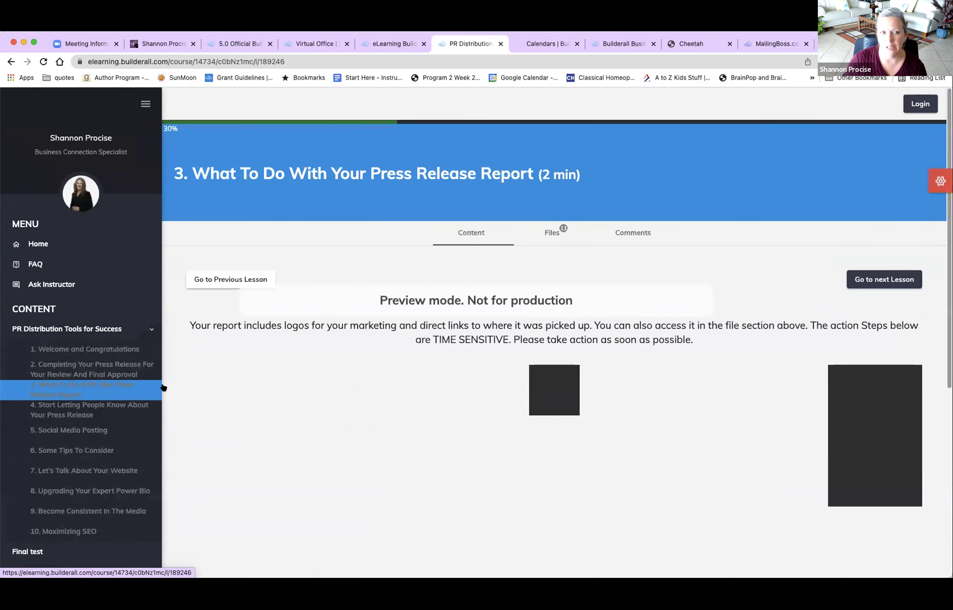
pyautogui.scroll(-10, 545, 556)
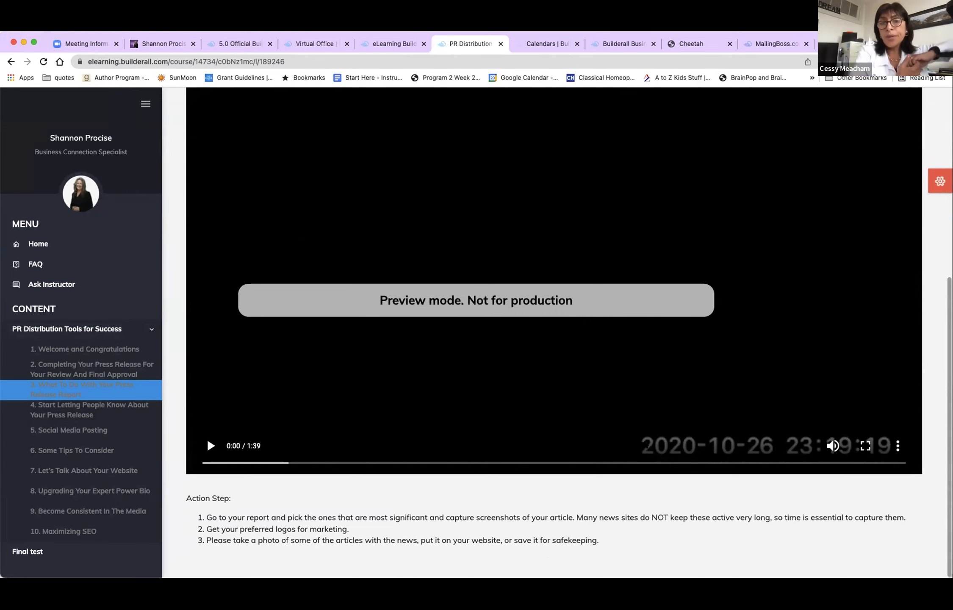
pyautogui.scroll(5, 207, 438)
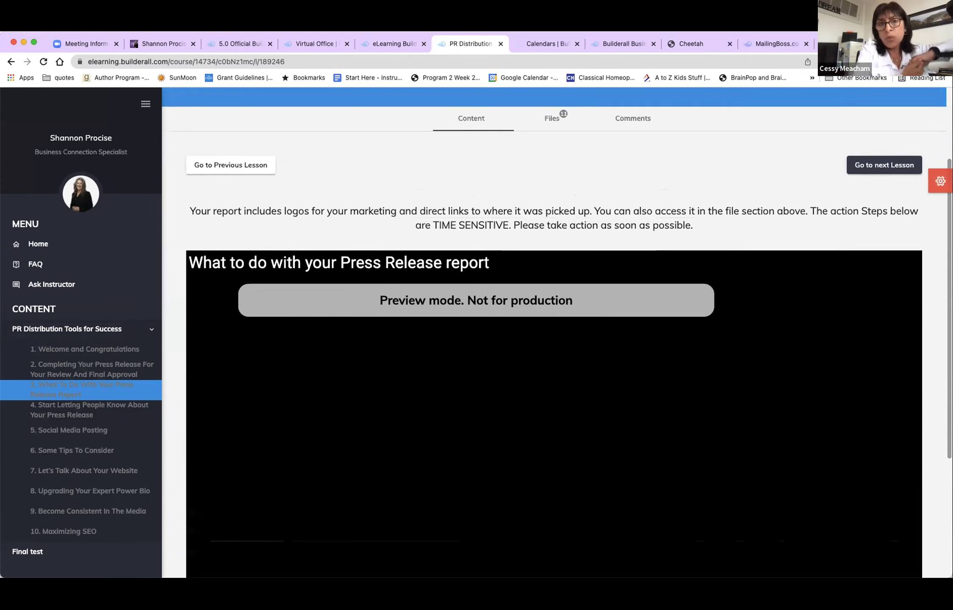
pyautogui.scroll(1, 556, 283)
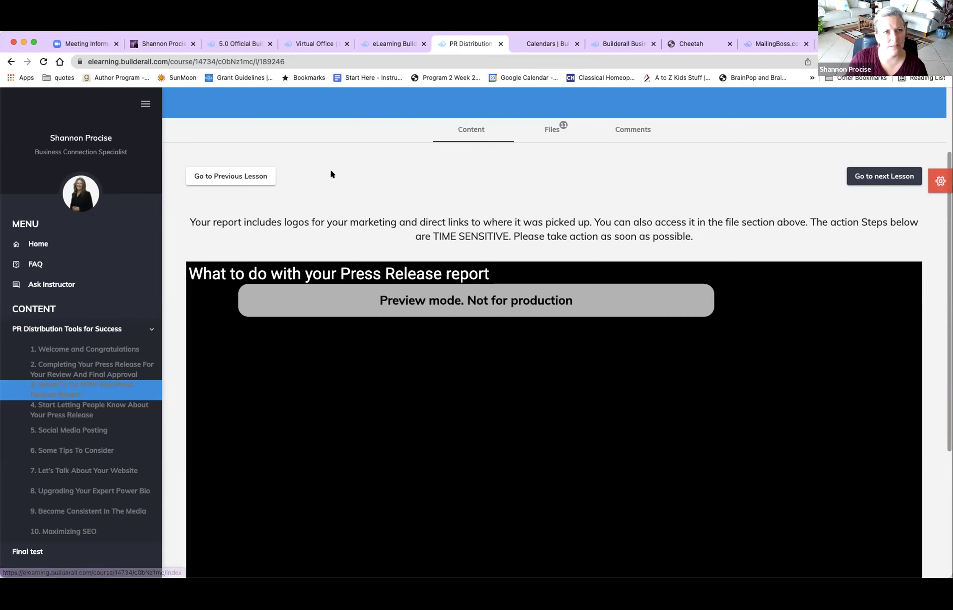
# Leave the previewed lesson, return to the PR Distribution Training course editor and look over its settings sections.
pyautogui.click(11, 62)
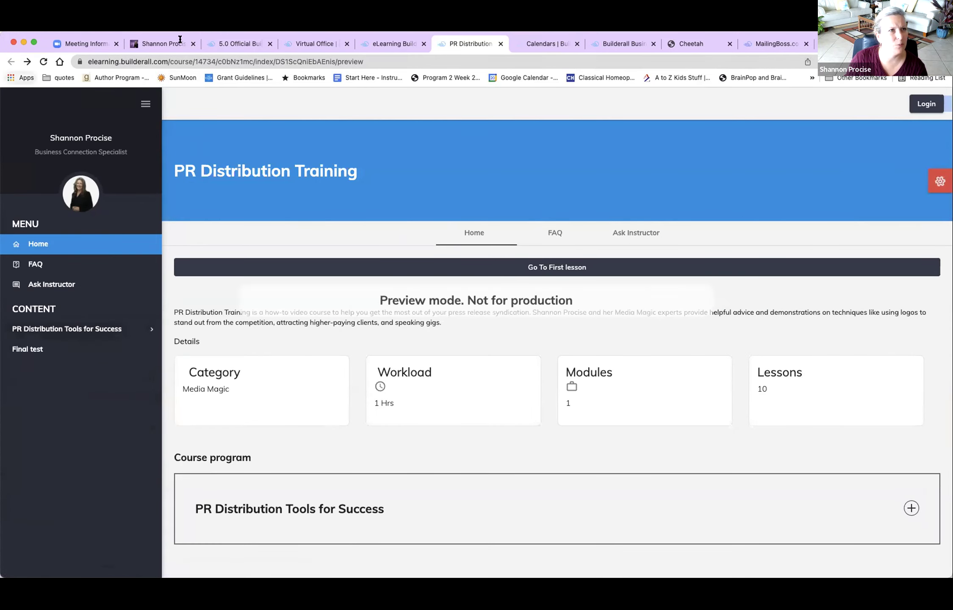
pyautogui.click(383, 45)
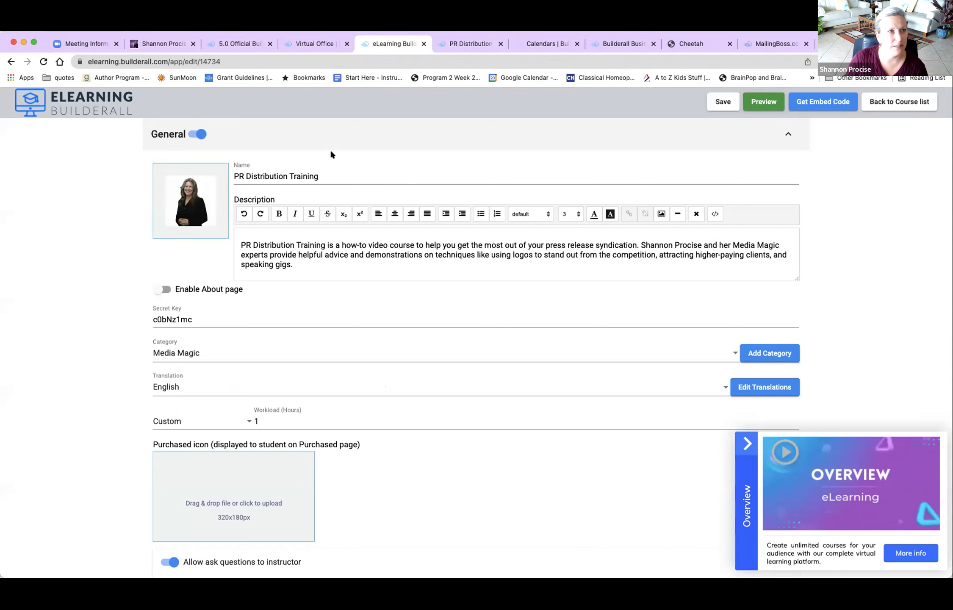
pyautogui.scroll(-9, 451, 507)
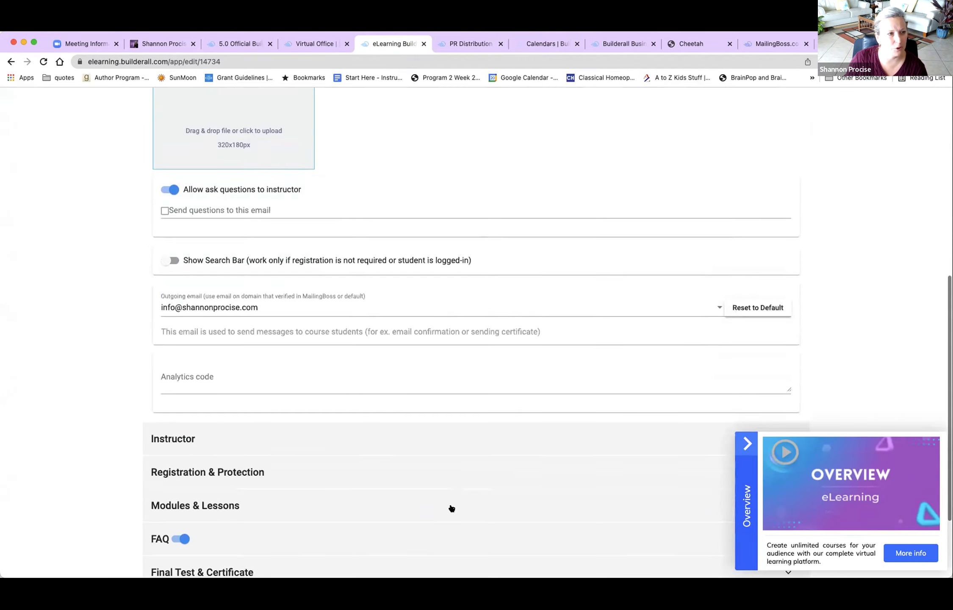
pyautogui.scroll(9, 436, 489)
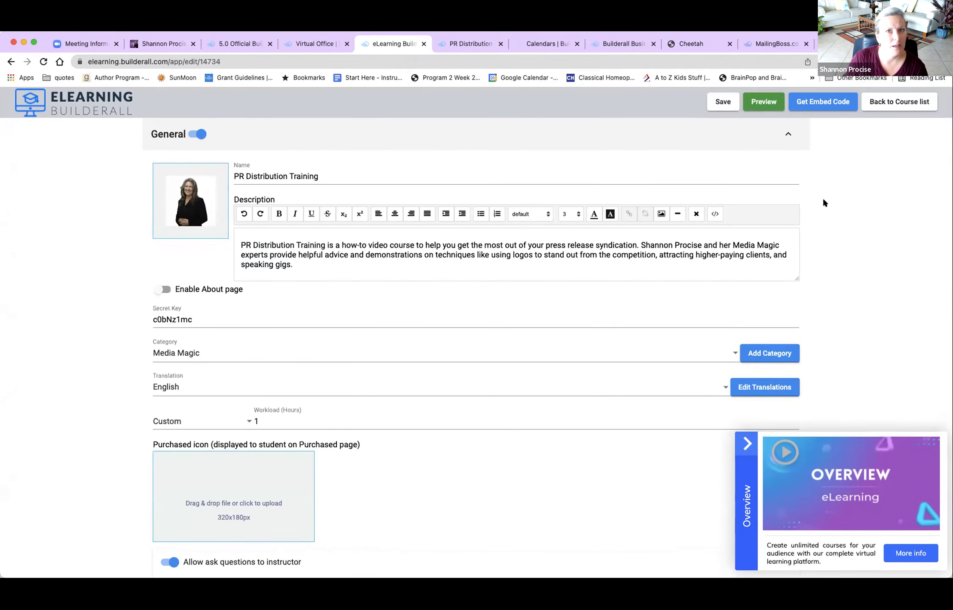
# Go back to the course list and open the students list in the PR Distribution Training course data.
pyautogui.click(896, 102)
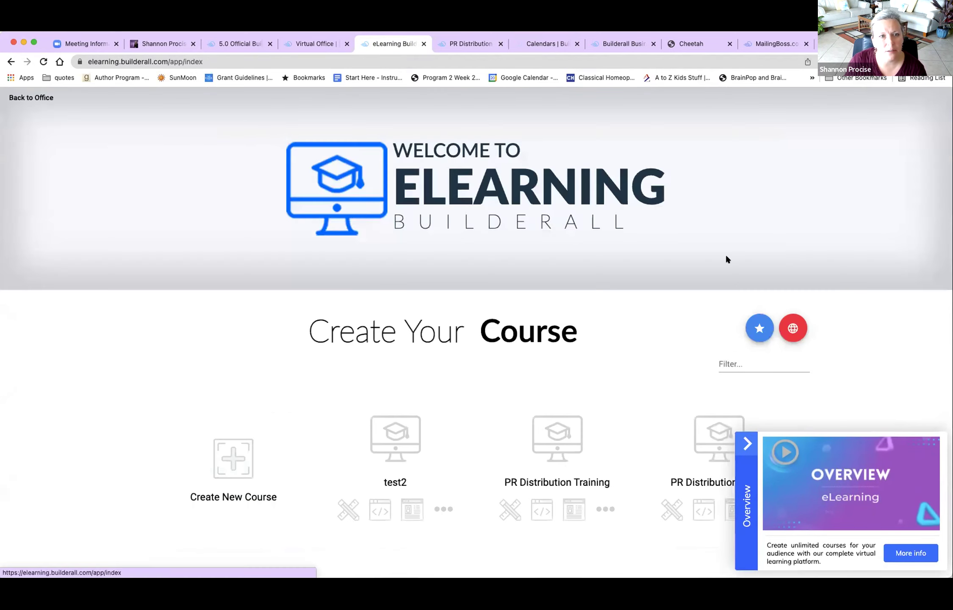
pyautogui.click(569, 512)
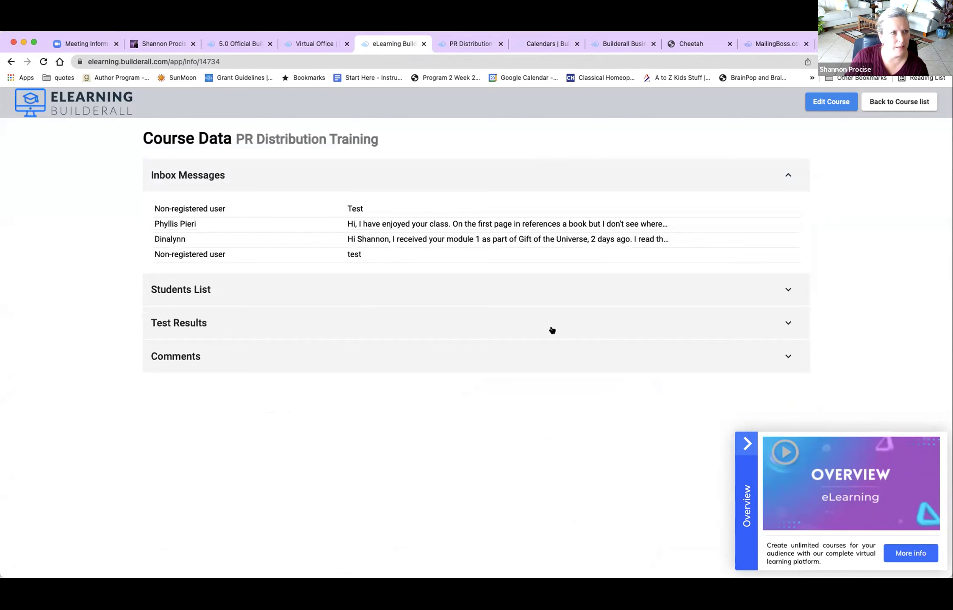
pyautogui.click(557, 294)
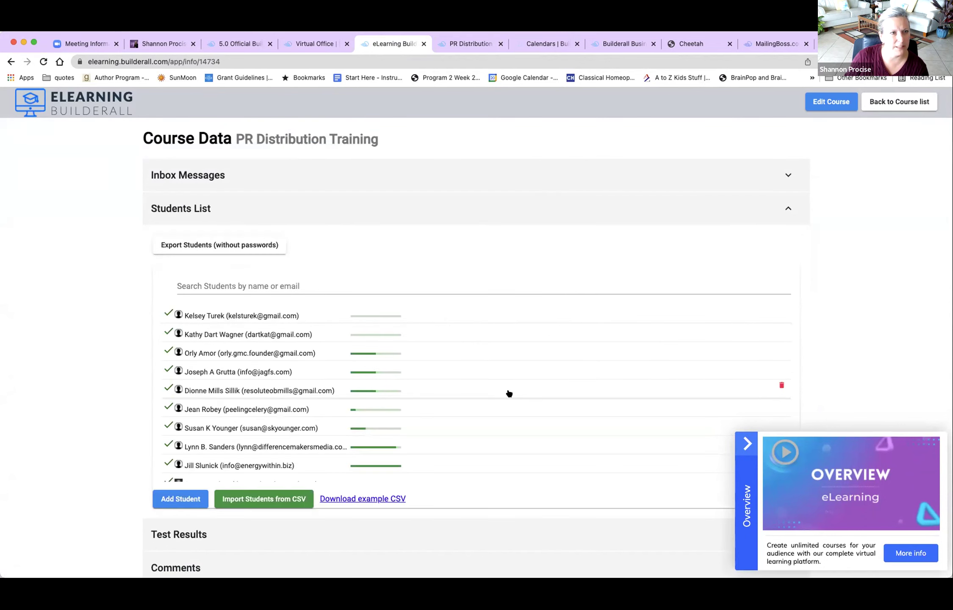
# Open the seventh student's record and review the progress, test results, survey answers, time and access levels.
pyautogui.click(378, 428)
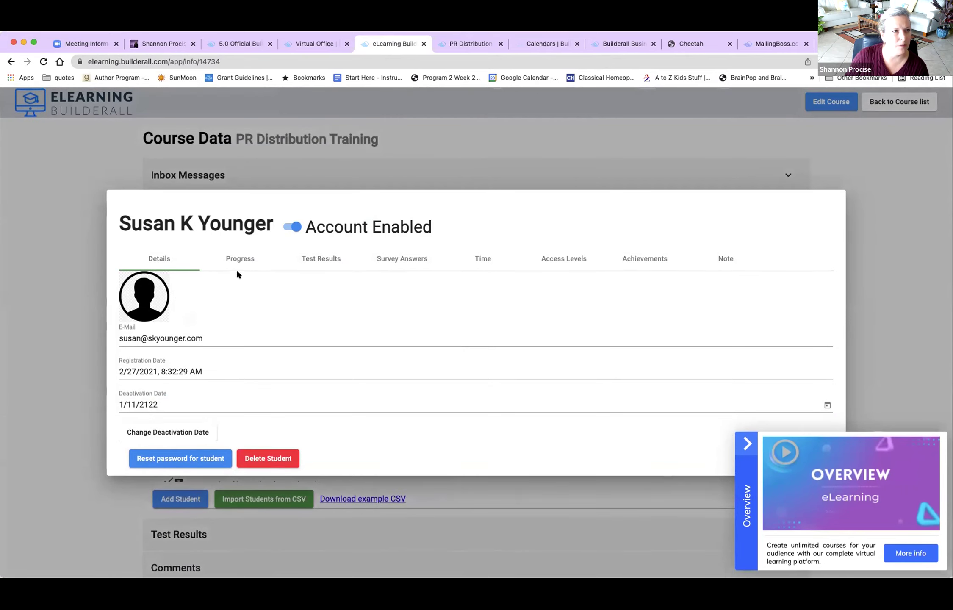
pyautogui.click(240, 259)
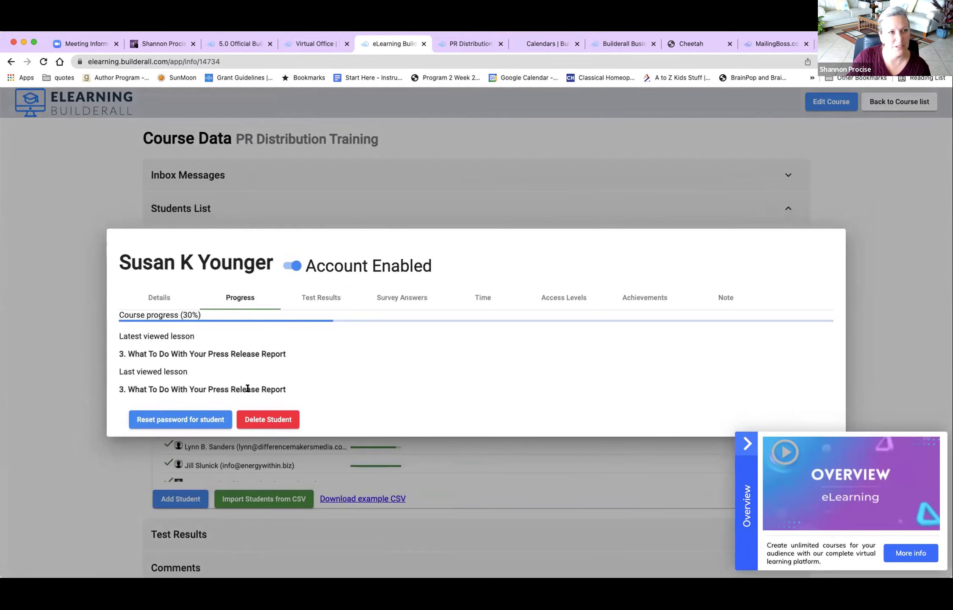
pyautogui.click(316, 299)
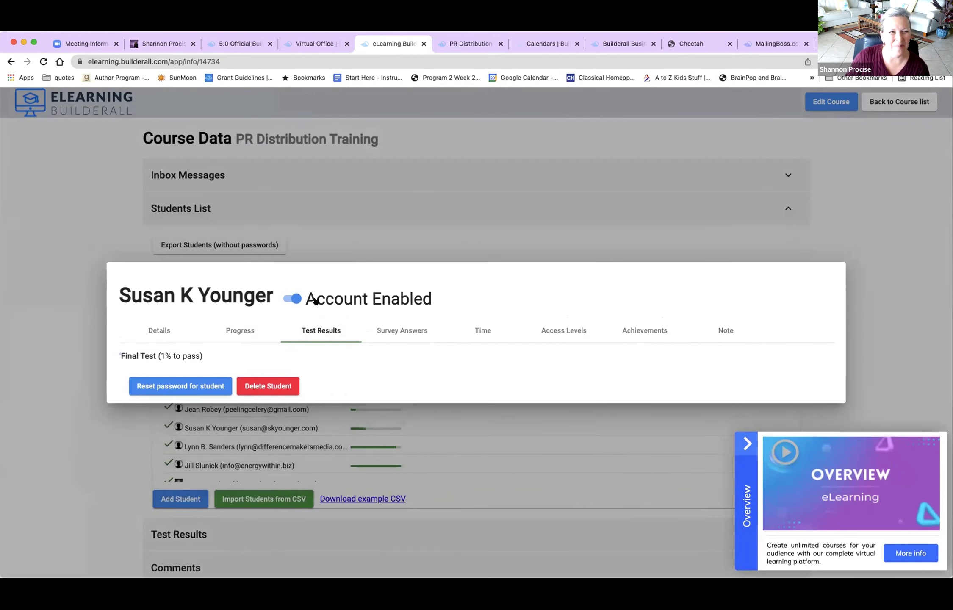
pyautogui.click(387, 332)
pyautogui.click(479, 352)
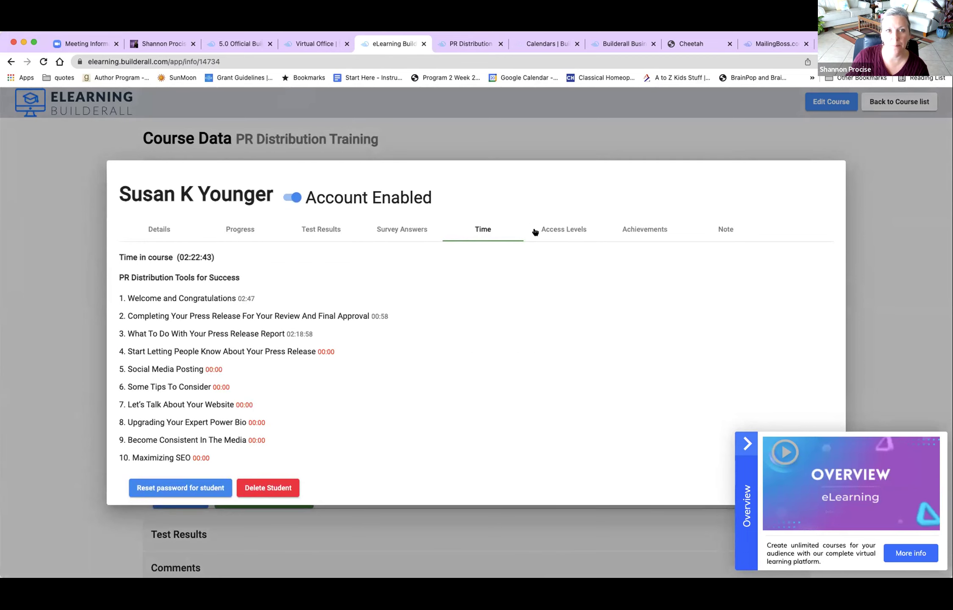
pyautogui.click(564, 232)
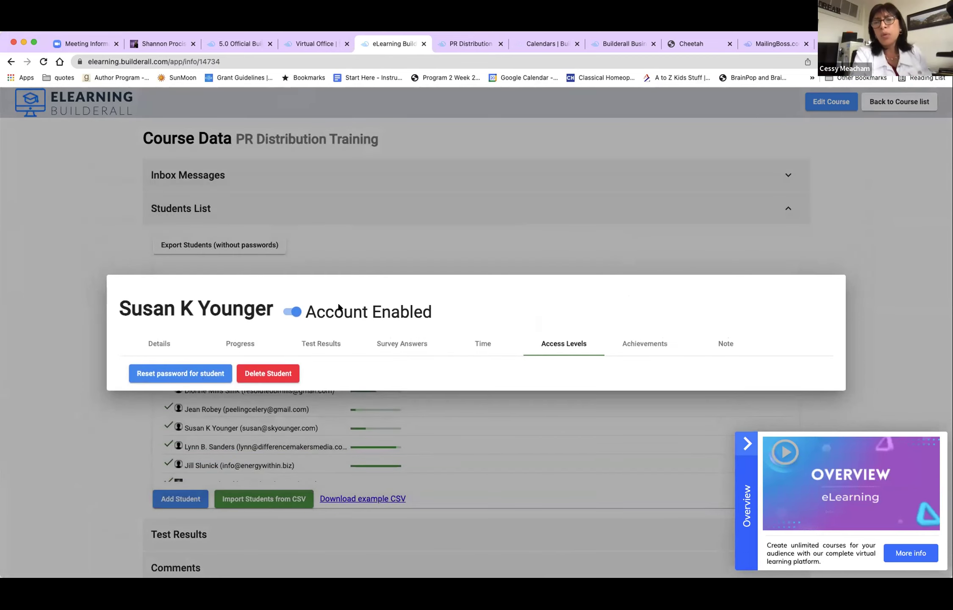
# Close the student record and browse the remaining students and their progress in the list.
pyautogui.click(557, 202)
pyautogui.scroll(-5, 508, 403)
pyautogui.scroll(-15, 507, 403)
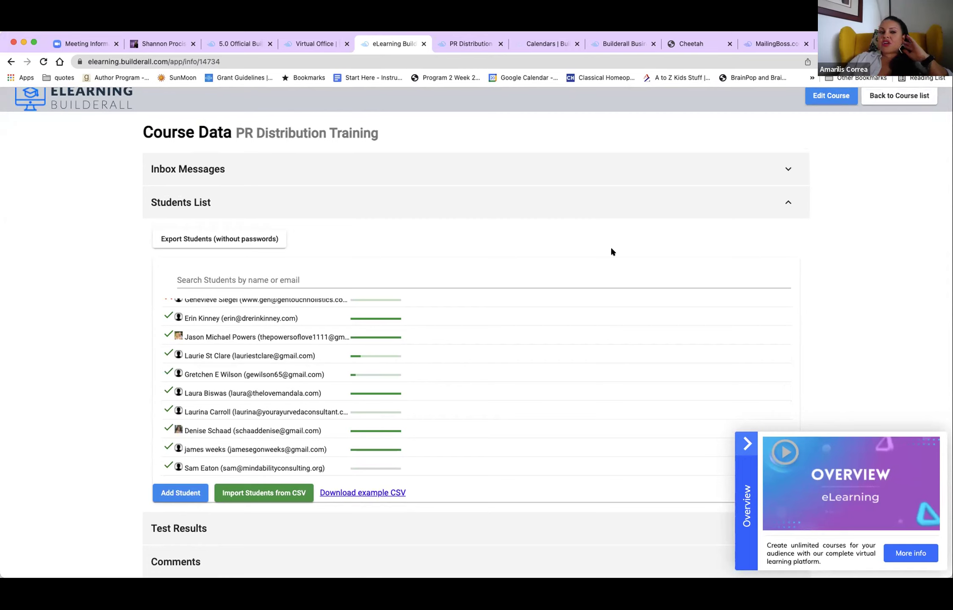
# Return to the course list and look over all the courses.
pyautogui.click(907, 97)
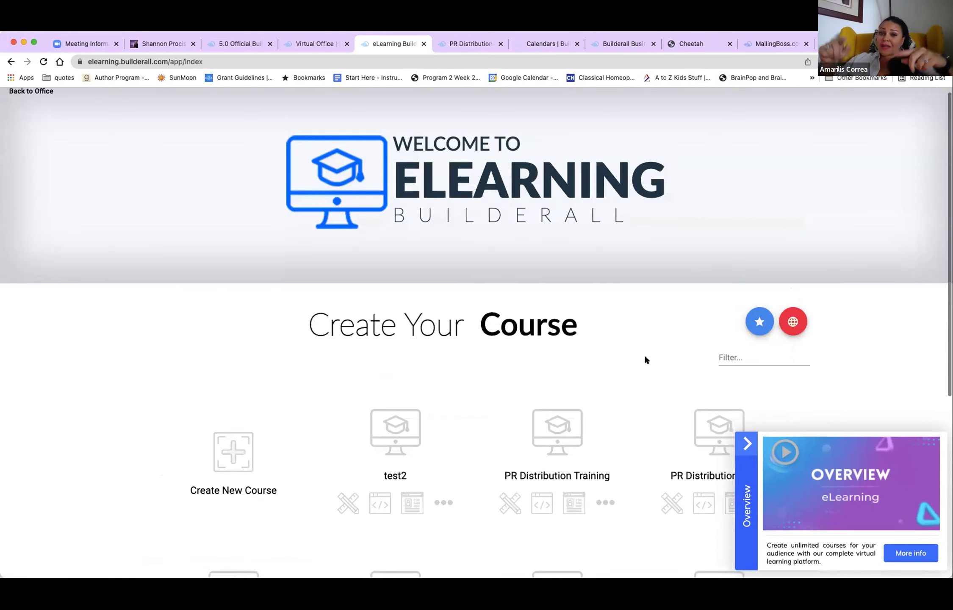
pyautogui.scroll(-6, 644, 355)
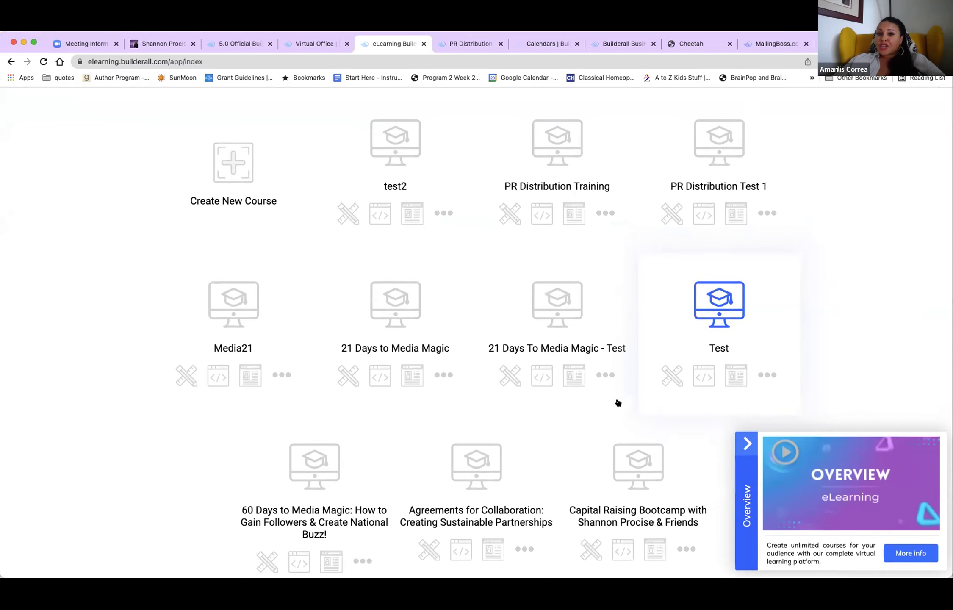